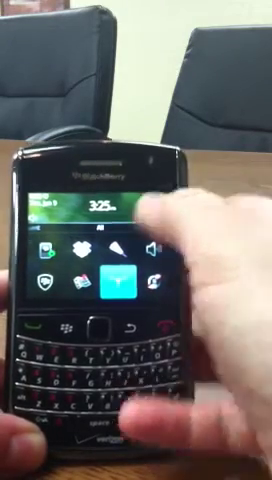
Verify Mobile Network is ON in Manage Connections, then go back to the home screen
{"action": "key", "text": "Return"}
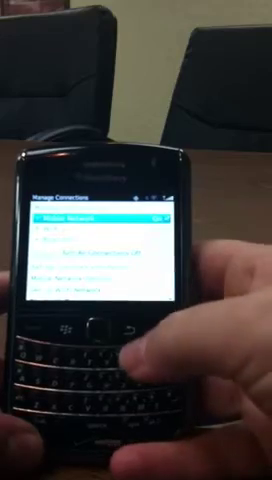
{"action": "key", "text": "Down"}
{"action": "key", "text": "Down"}
{"action": "key", "text": "Down"}
{"action": "key", "text": "Down"}
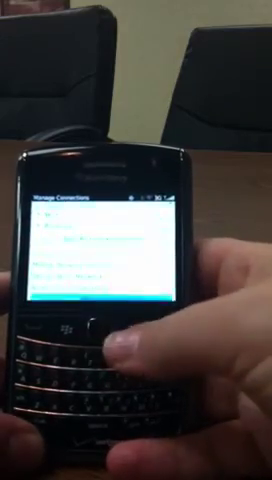
{"action": "key", "text": "Down"}
{"action": "key", "text": "Escape"}
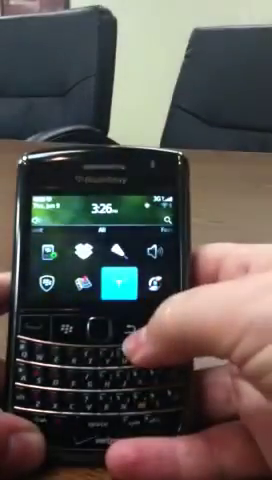